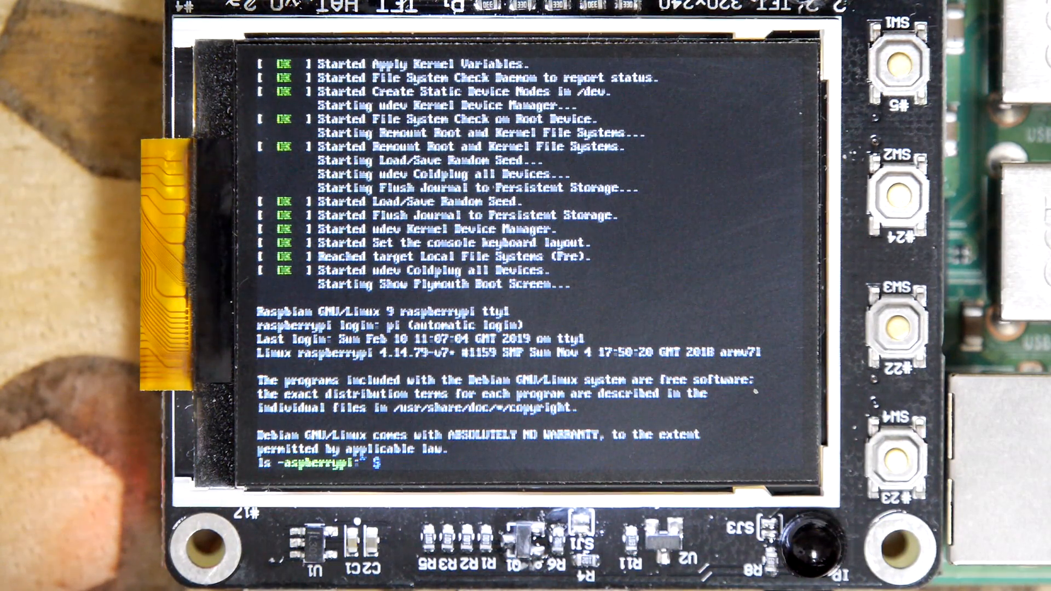
type("la")
Run the detailed home directory listing, then quit top back to a fresh shell prompt.
key("Return")
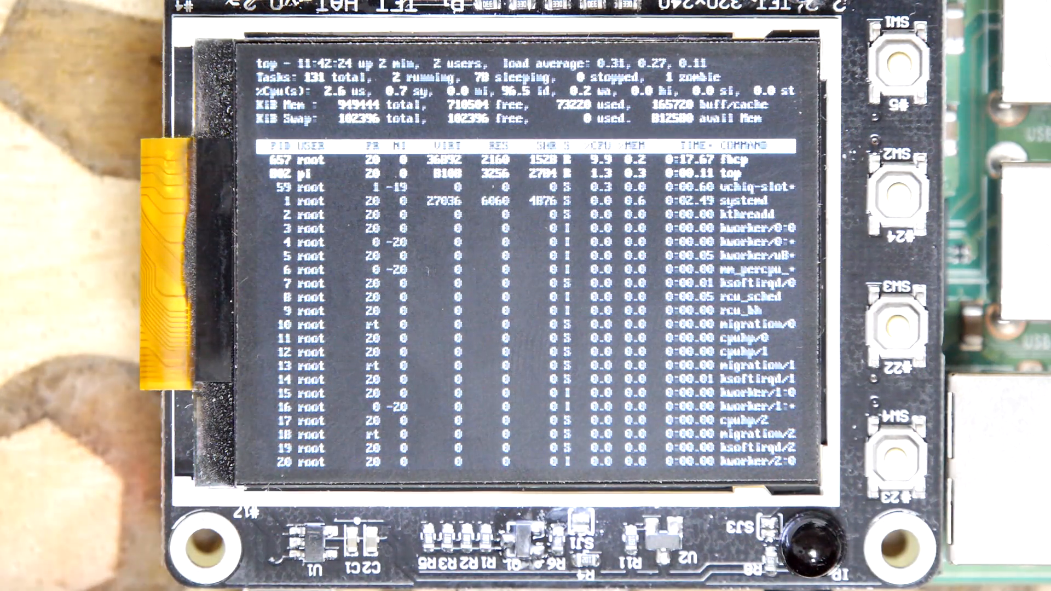
key("q")
key("Return")
key("Return")
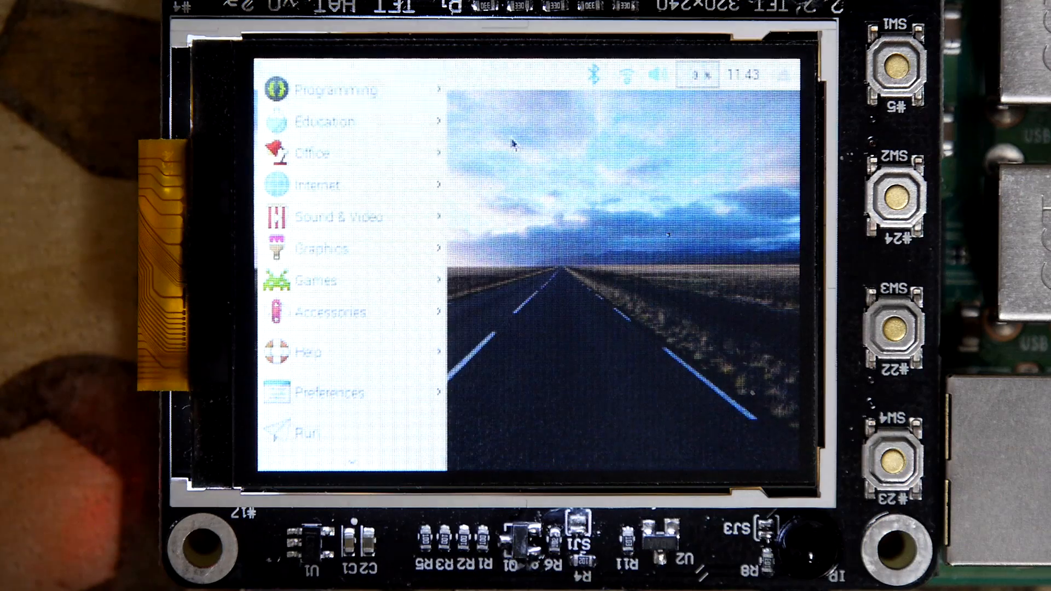
Dismiss the Raspberry application menu so the desktop is clear for Chromium.
left_click(511, 144)
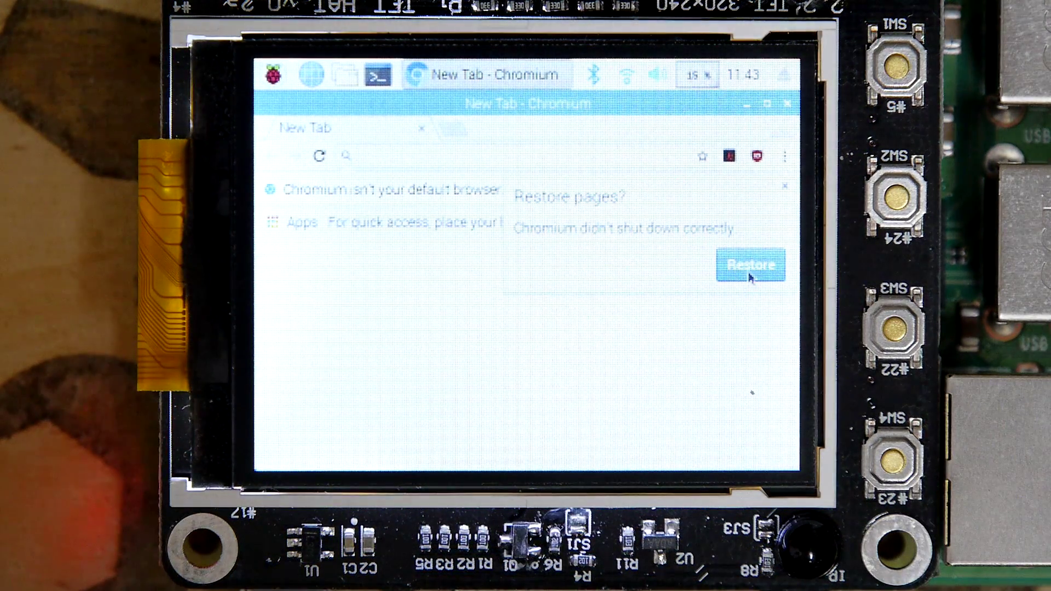
Restore Chromium's previous tabs so the YouTube video 'TDL- Zapper Kit Fail!' loads.
left_click(750, 271)
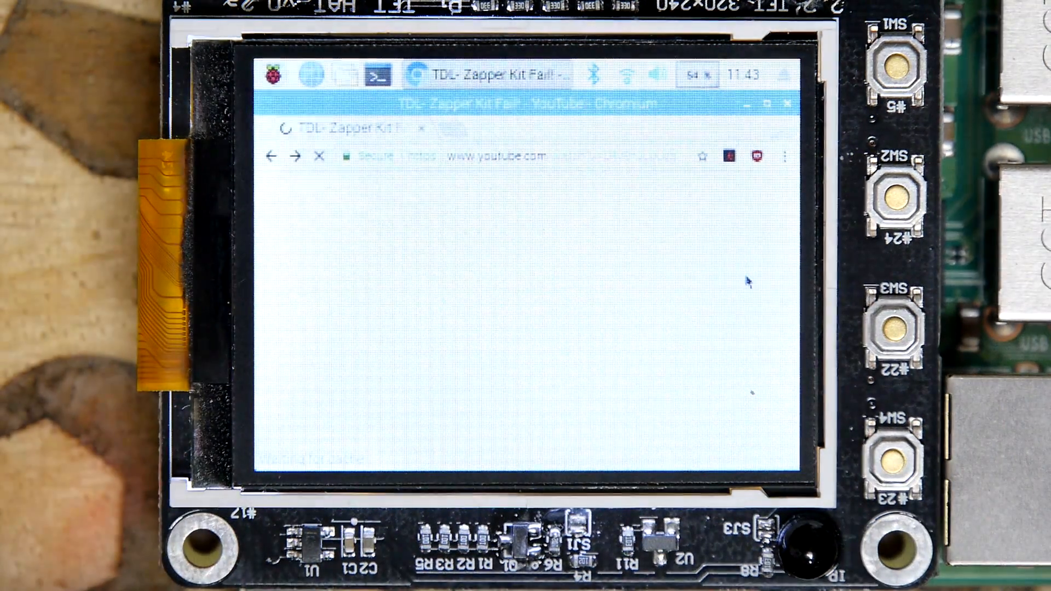